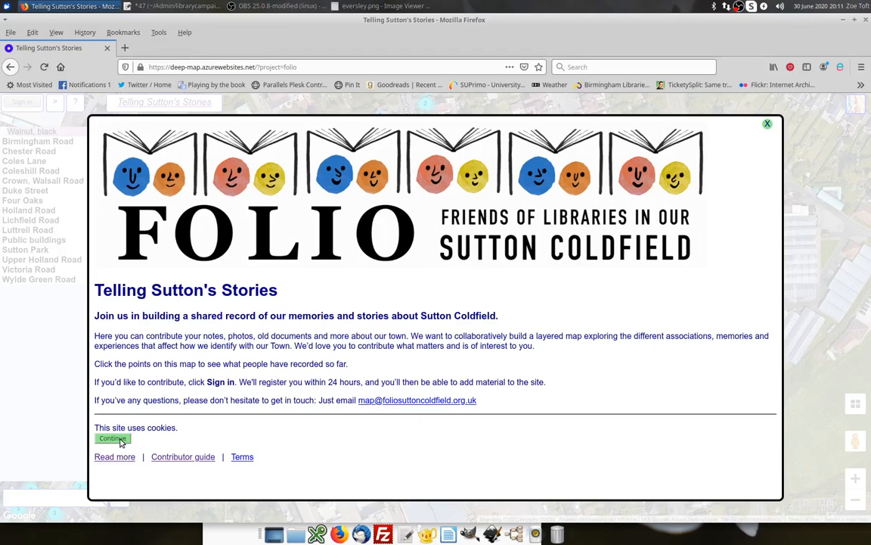
Accept the cookie notice, agree to the copyright consent statement, and sign in with a Google account.
click(112, 439)
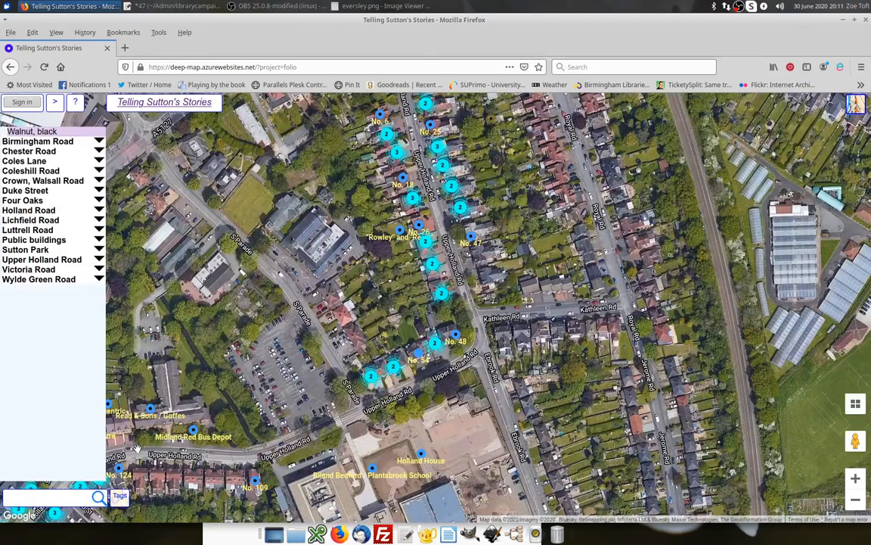
click(7, 104)
click(27, 103)
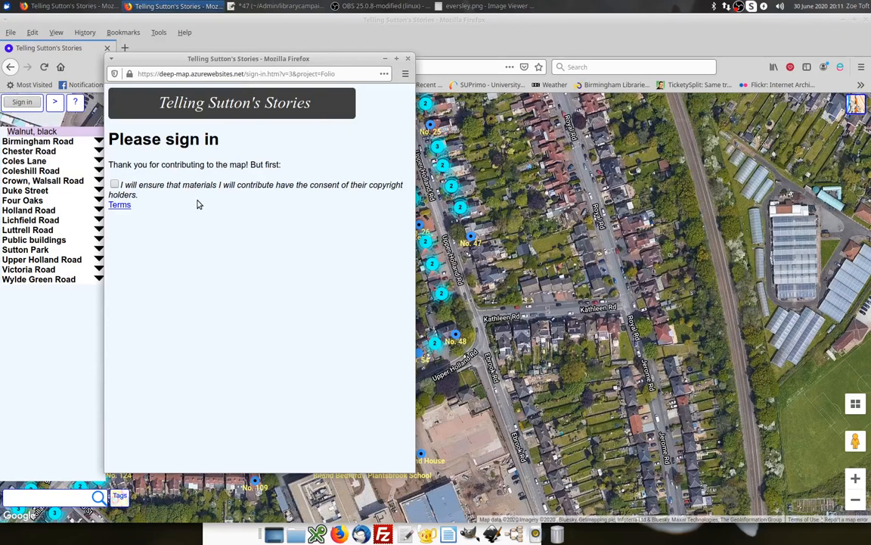
click(115, 185)
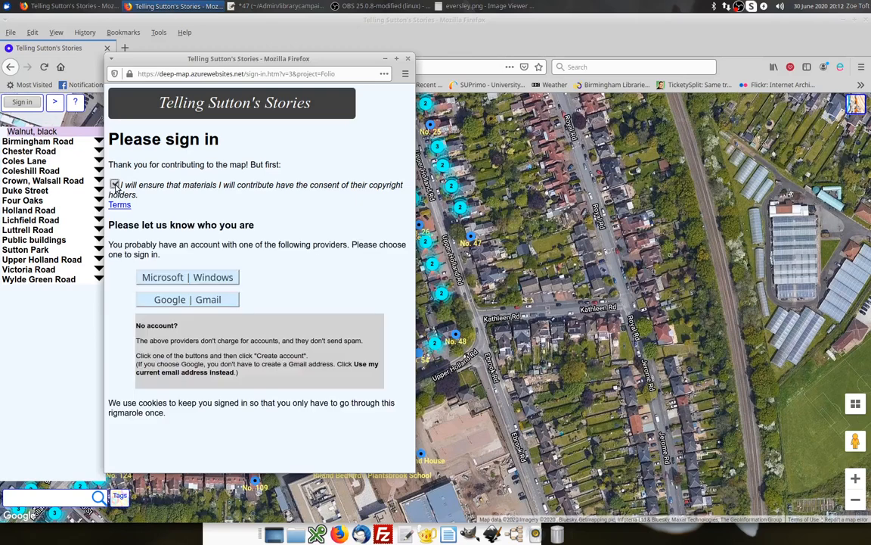
click(212, 301)
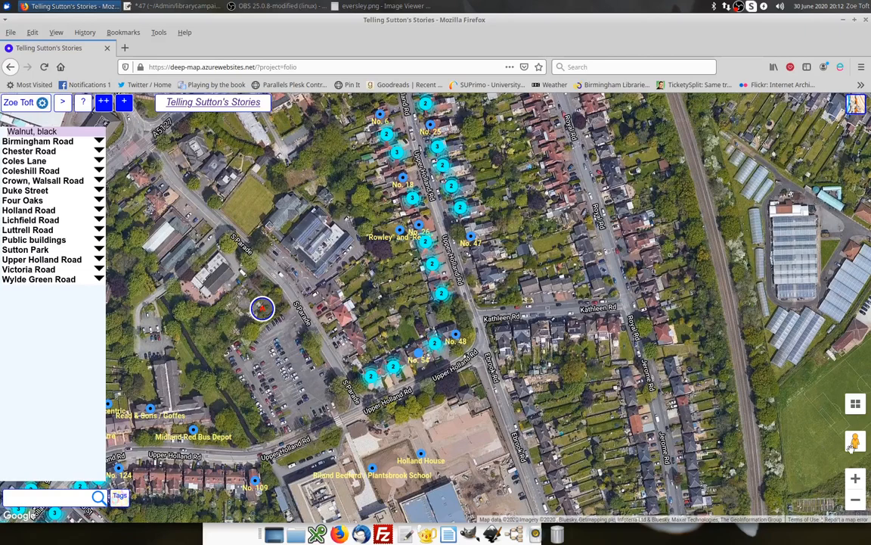
Zoom into the map and inspect the existing pin notes along Upper Holland Road.
click(855, 478)
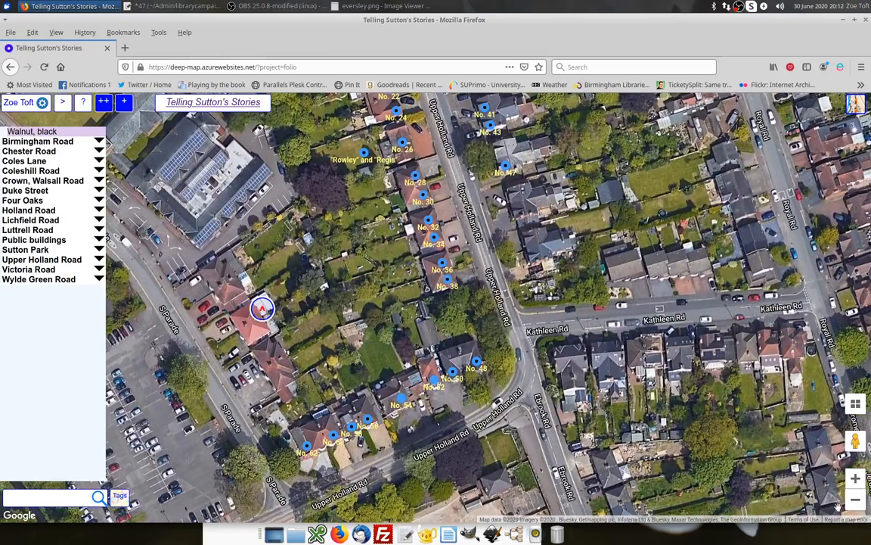
key(minus)
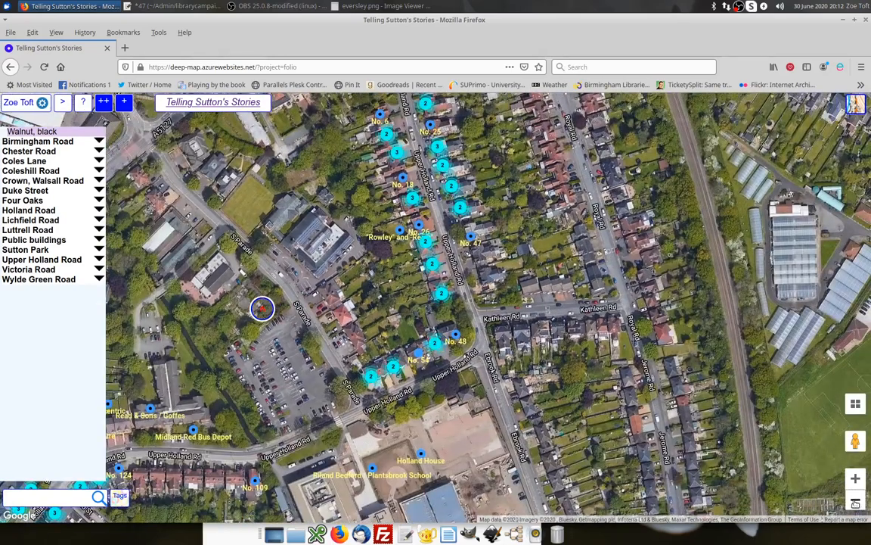
key(plus)
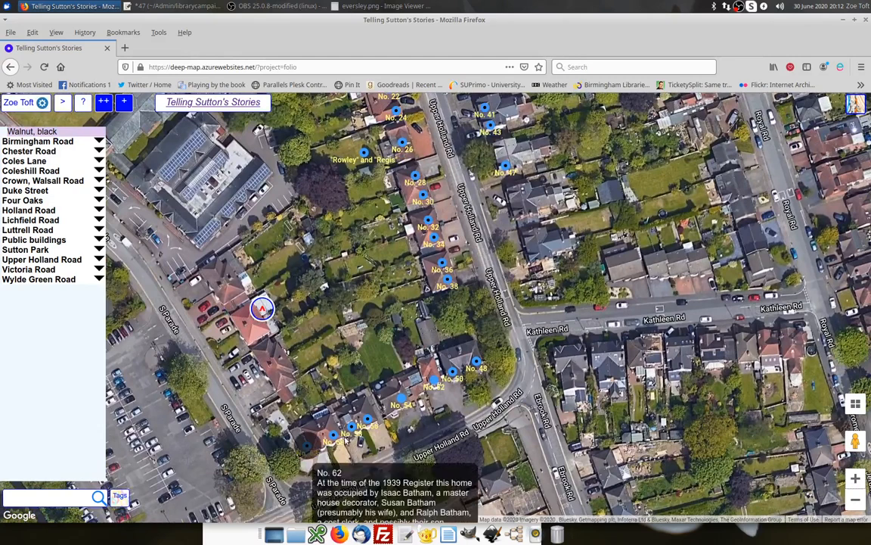
mouse_move(367, 418)
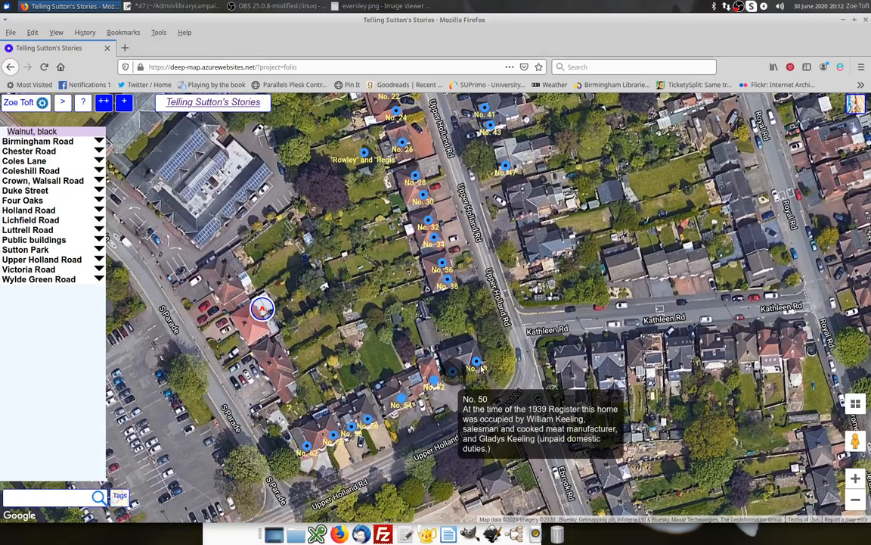
mouse_move(486, 368)
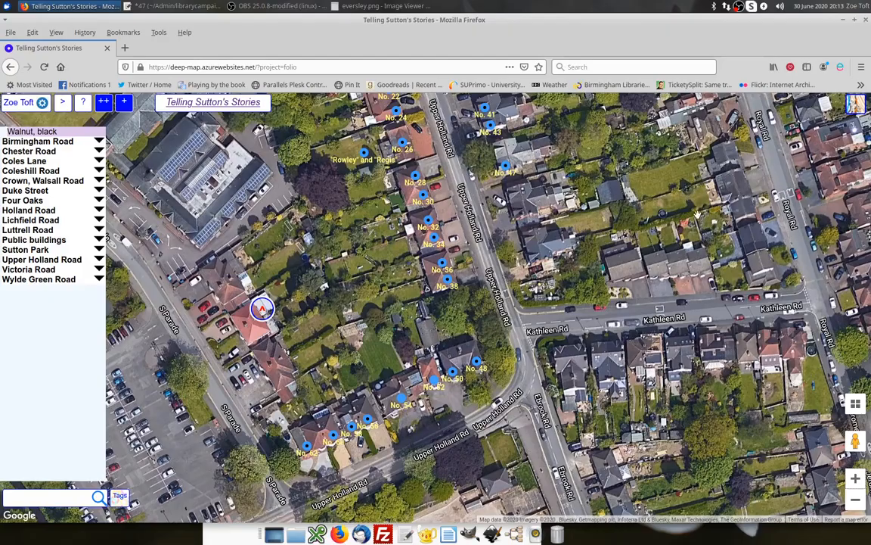
drag(718, 214, 431, 311)
drag(558, 295, 472, 303)
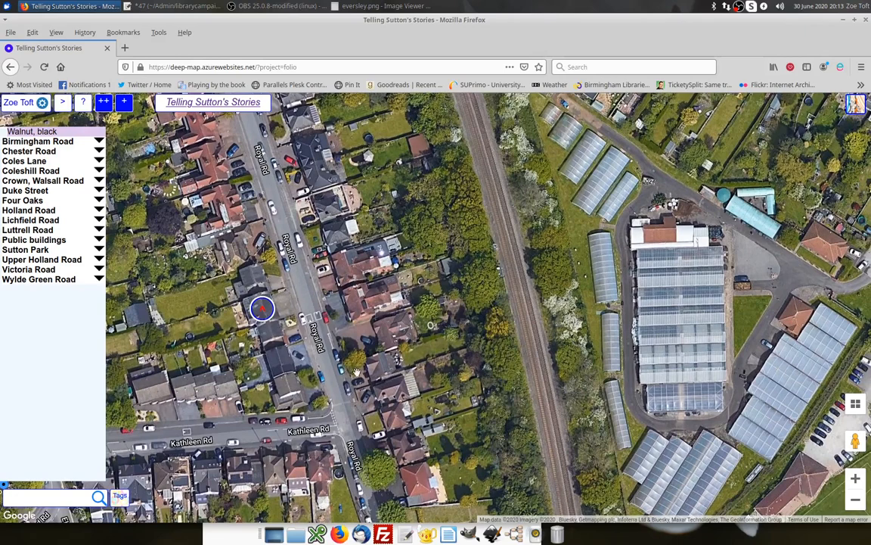
drag(328, 397, 503, 353)
drag(325, 353, 356, 345)
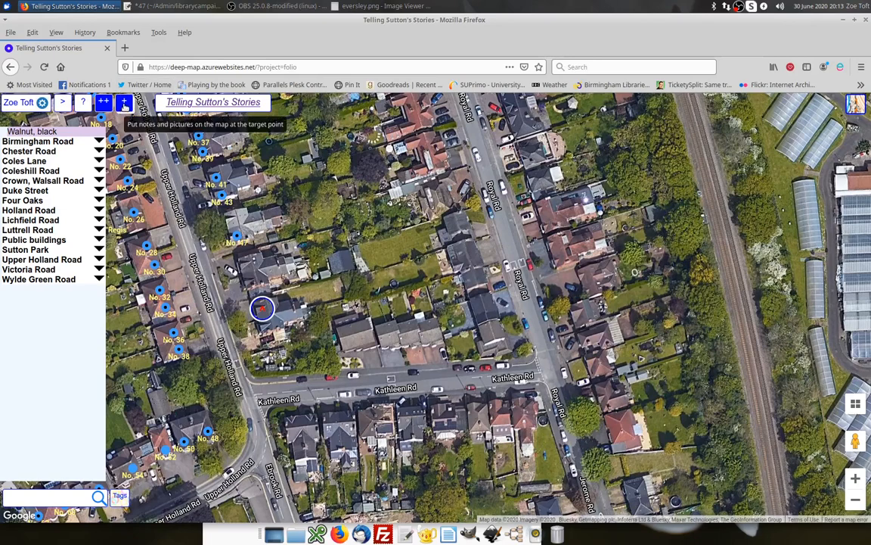
click(125, 105)
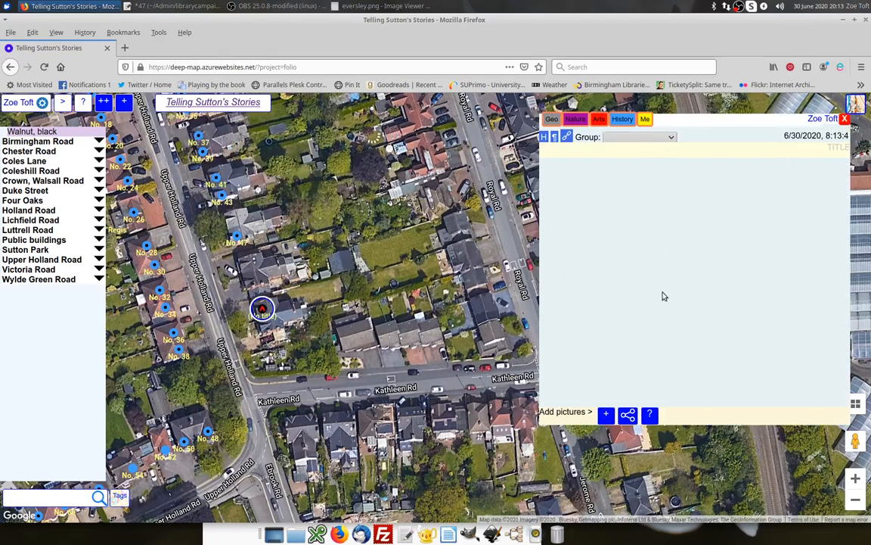
click(566, 153)
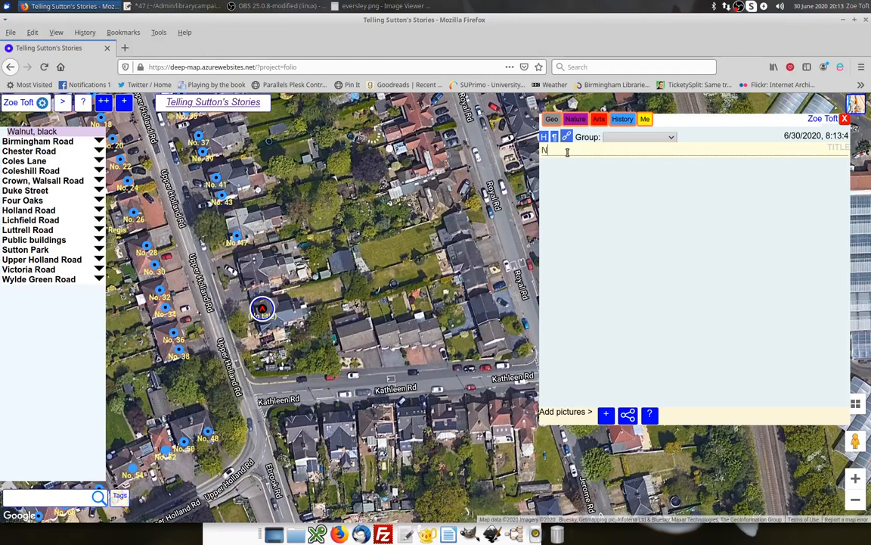
key(Return)
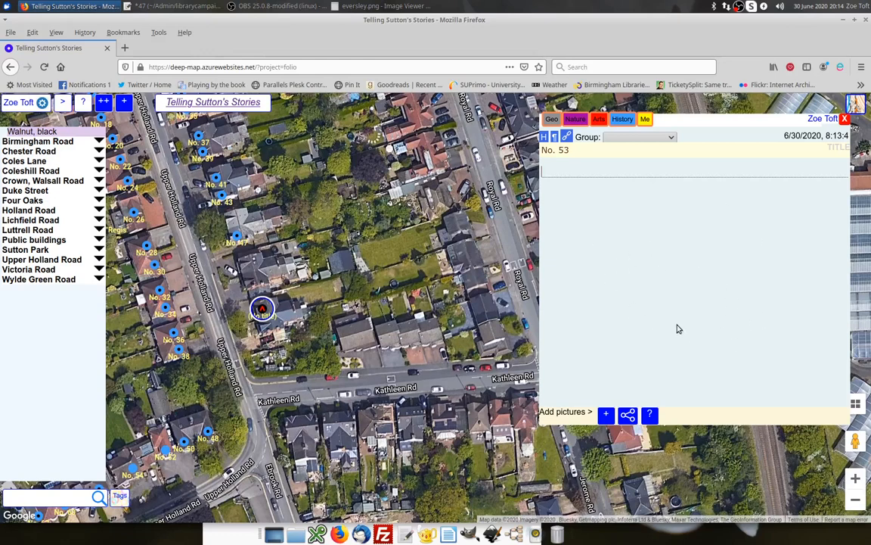
click(171, 8)
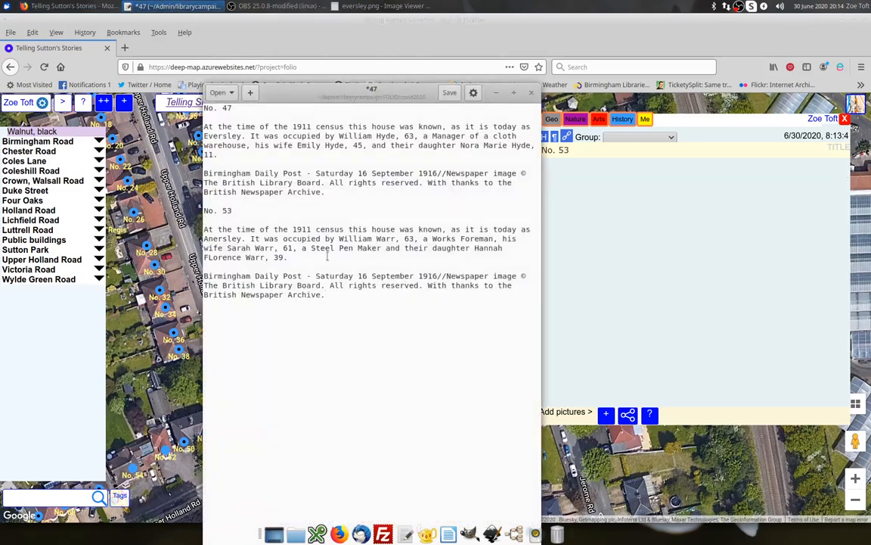
drag(304, 257, 202, 229)
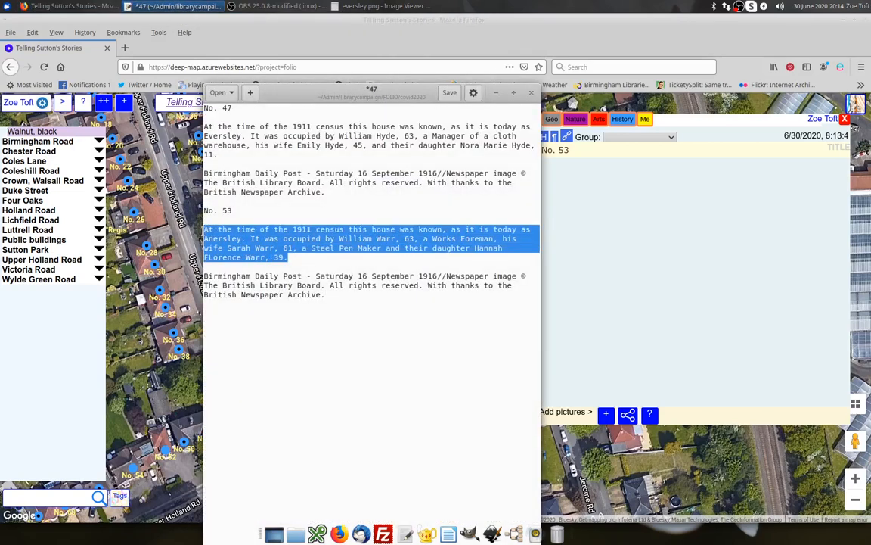
key(ctrl+c)
click(586, 204)
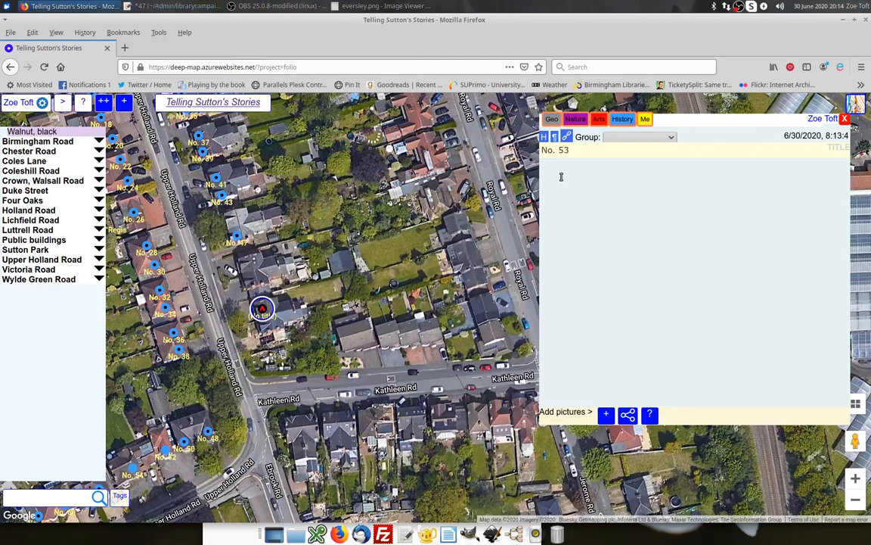
key(ctrl+v)
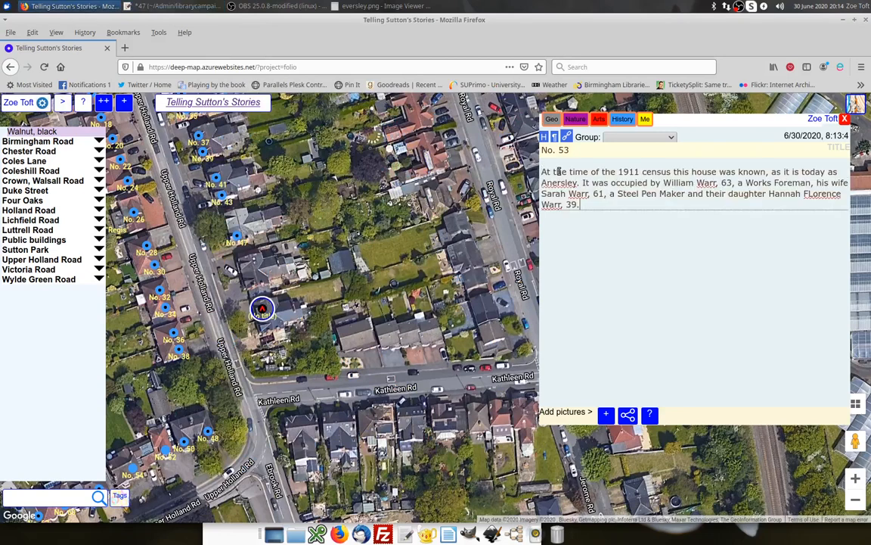
Correct 'FLorence' to 'Florence' in the pasted text and start a new line below it.
click(812, 203)
key(BackSpace)
text(l)
click(642, 208)
key(Return)
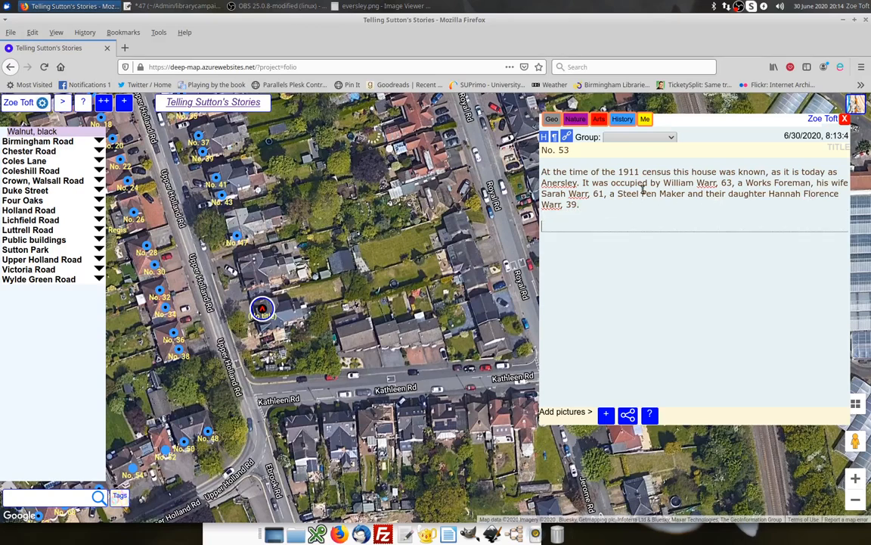
Type 'Here you can type straight into the box.' below the text and delete it again.
text(Here you can type straight on)
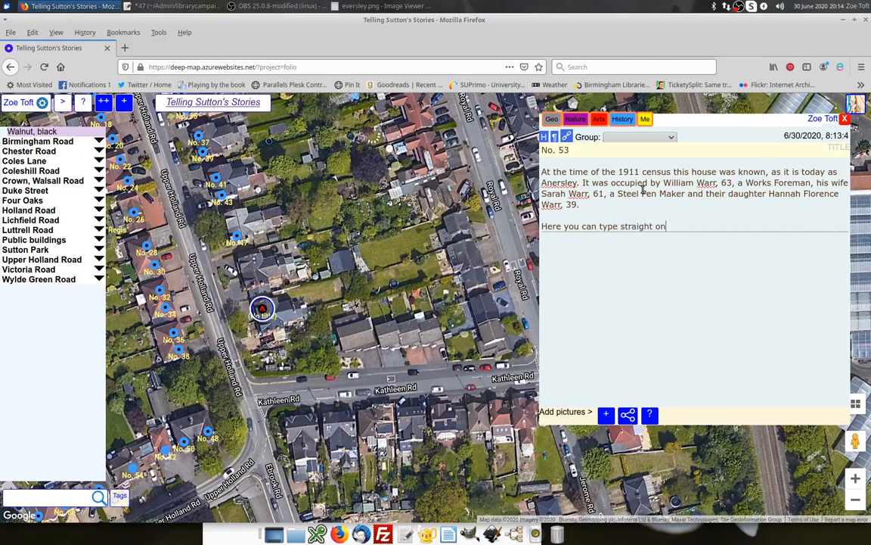
text(to the bo)
drag(717, 226, 611, 218)
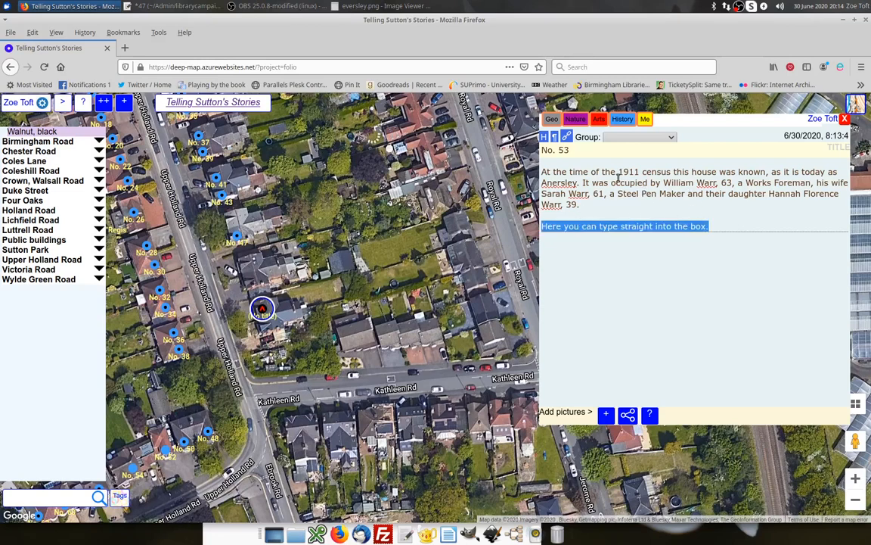
key(BackSpace)
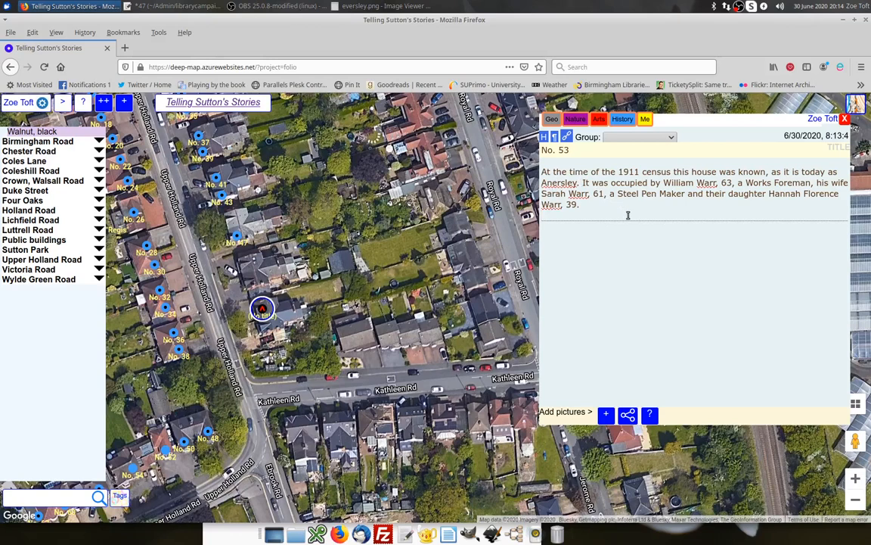
Set the note's group to Upper Holland Road.
click(672, 138)
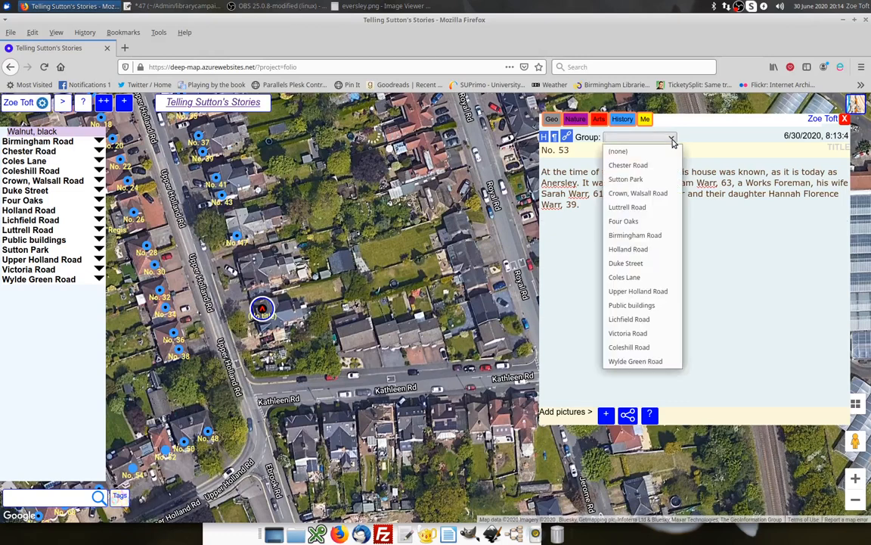
click(644, 293)
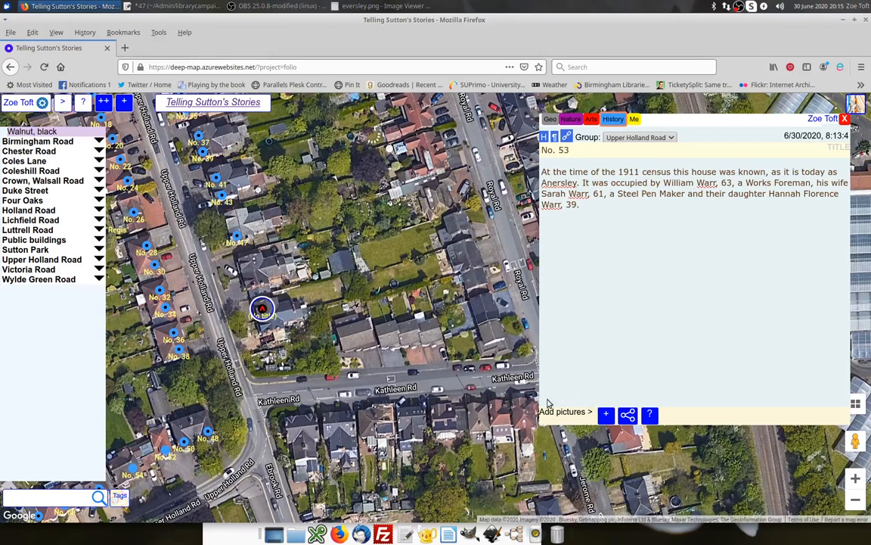
Add the picture eversley.png from the covid2020 folder to the note.
click(607, 415)
scroll(550, 401, down, 10)
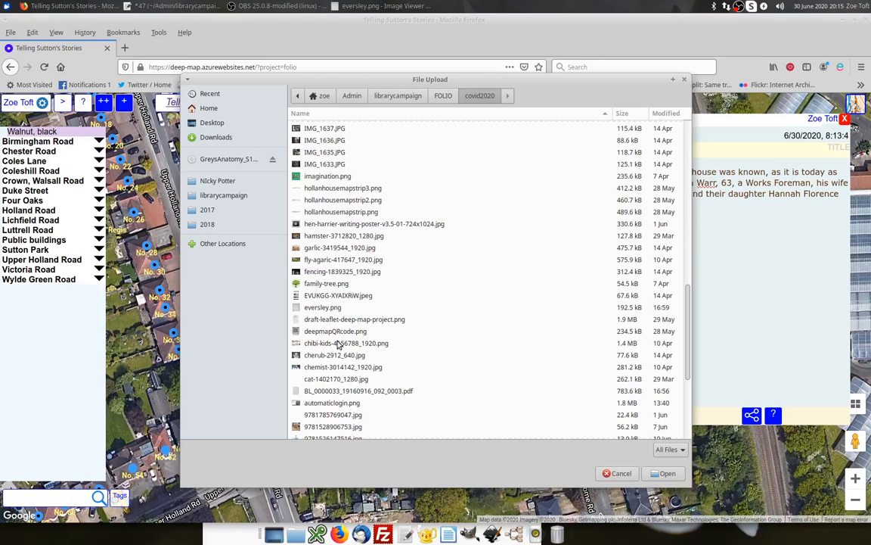
click(323, 307)
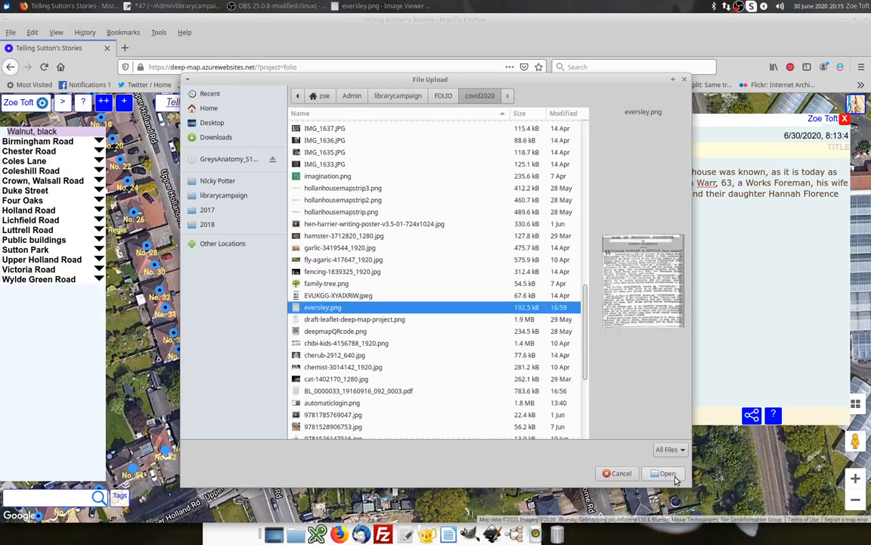
click(665, 473)
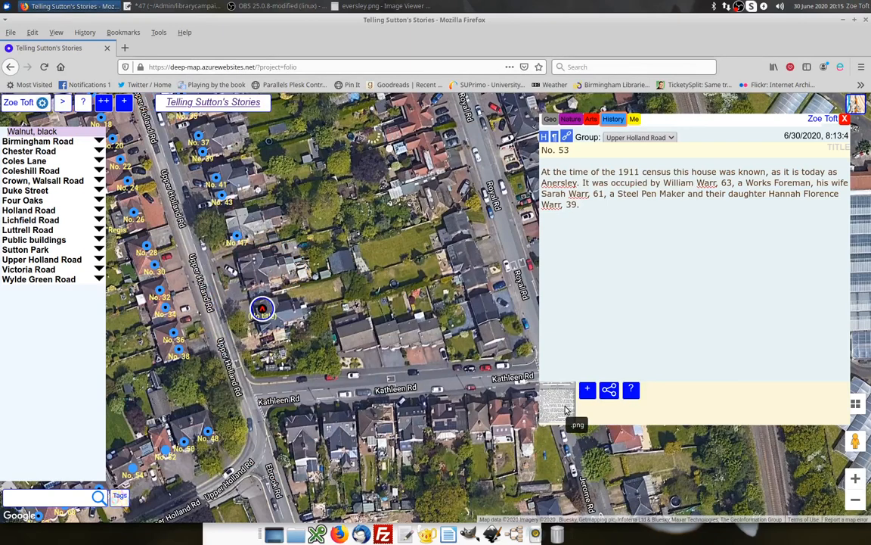
Retitle the uploaded picture with the Birmingham Daily Post credit paragraph copied from the text editor, then close the note.
click(566, 409)
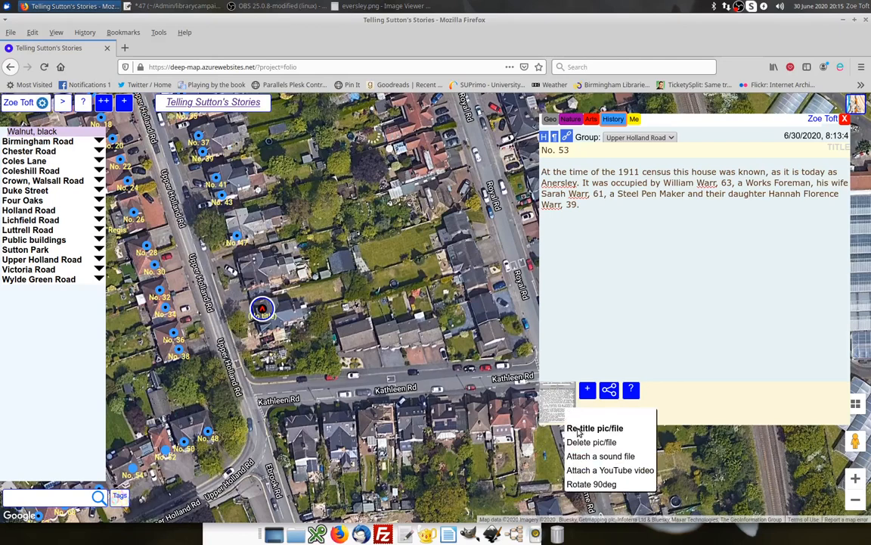
click(578, 429)
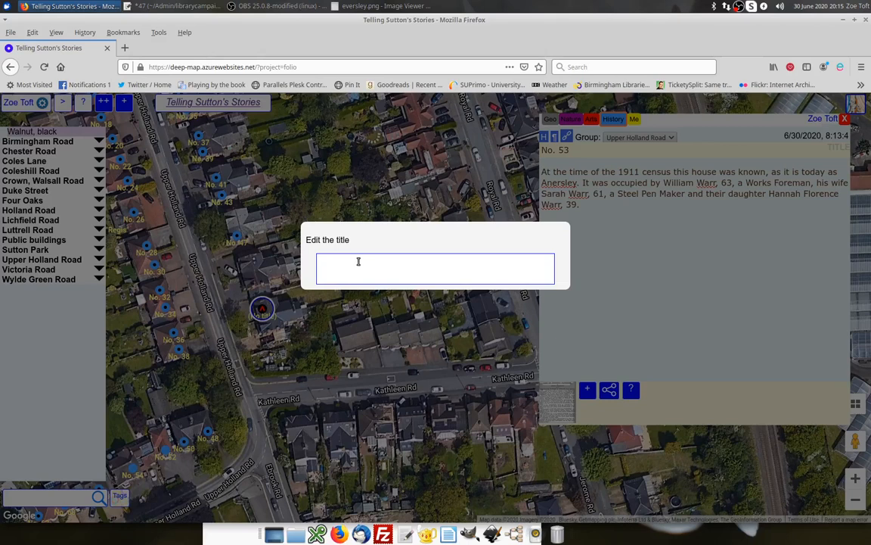
click(175, 5)
drag(326, 295, 197, 278)
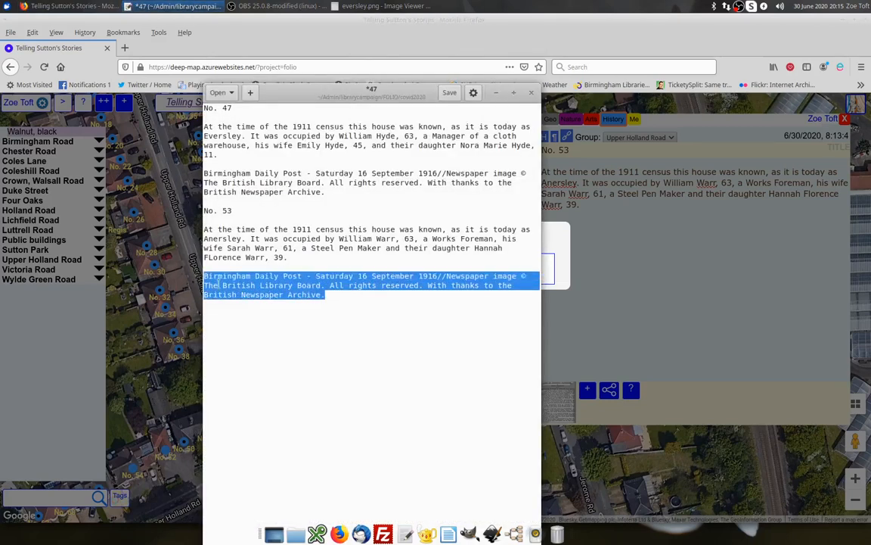
click(556, 270)
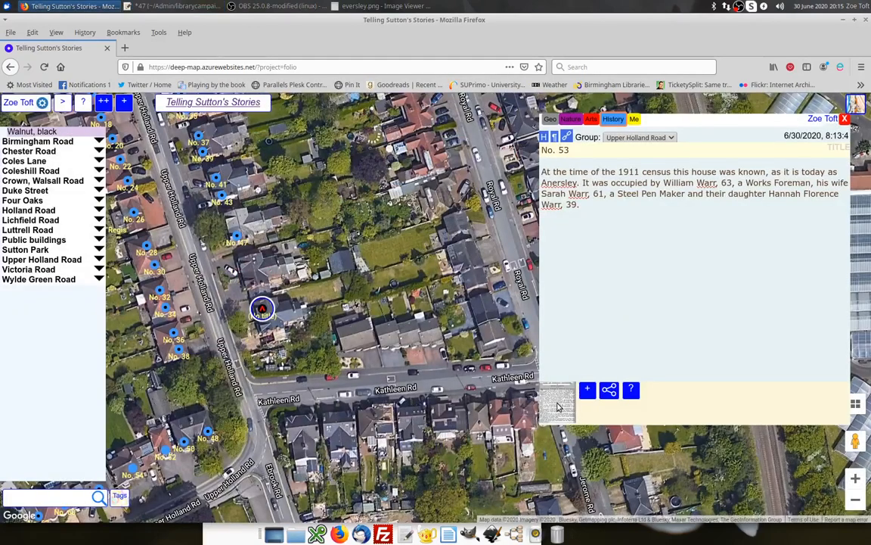
right_click(557, 407)
click(564, 422)
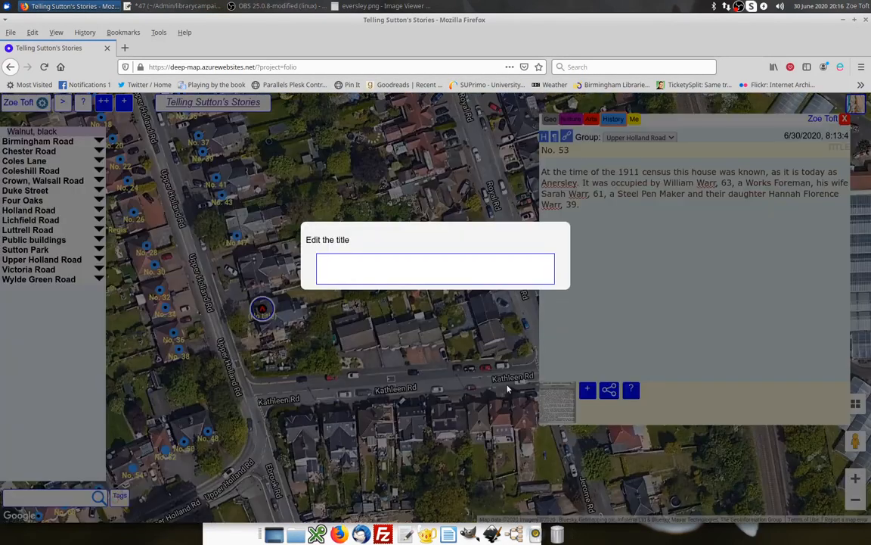
click(357, 263)
key(ctrl+v)
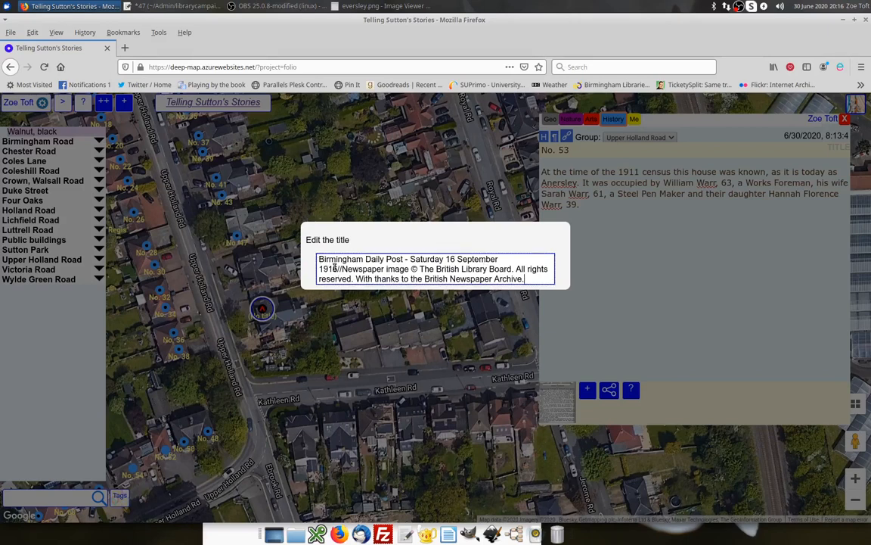
click(607, 337)
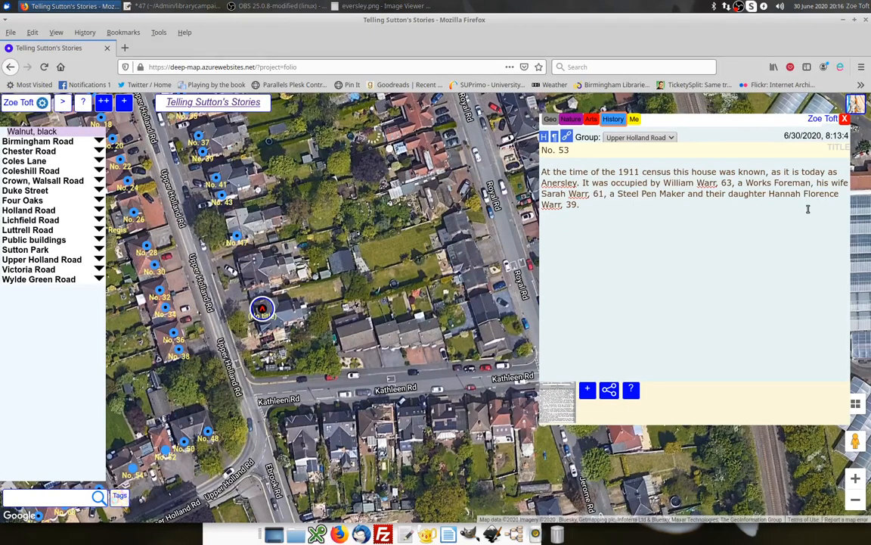
click(846, 119)
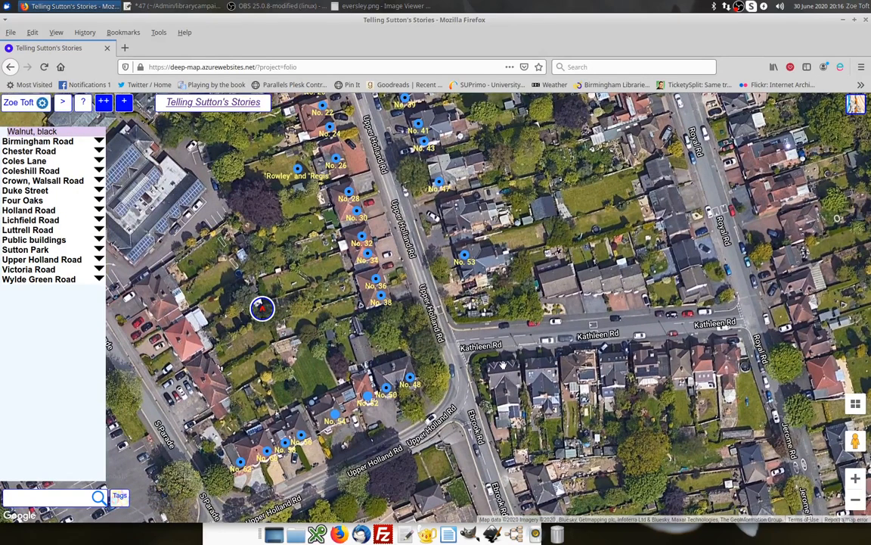
mouse_move(466, 258)
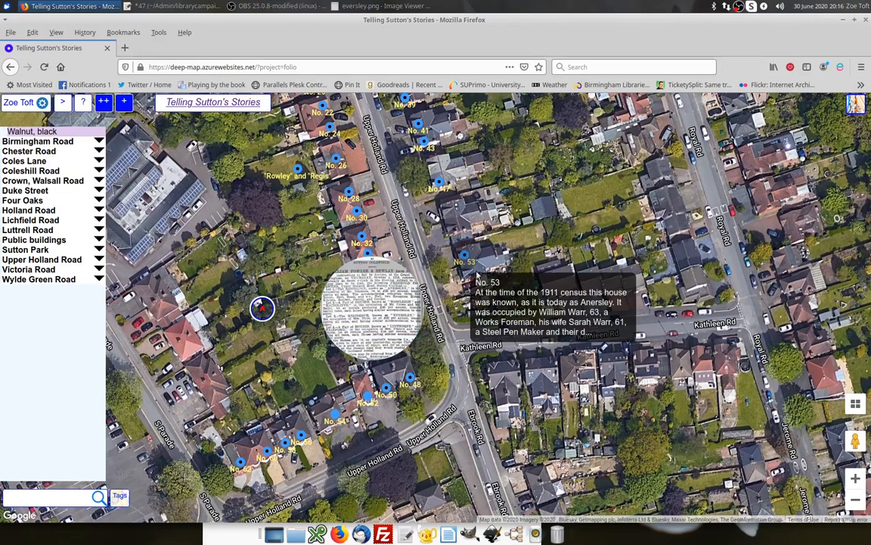
click(509, 308)
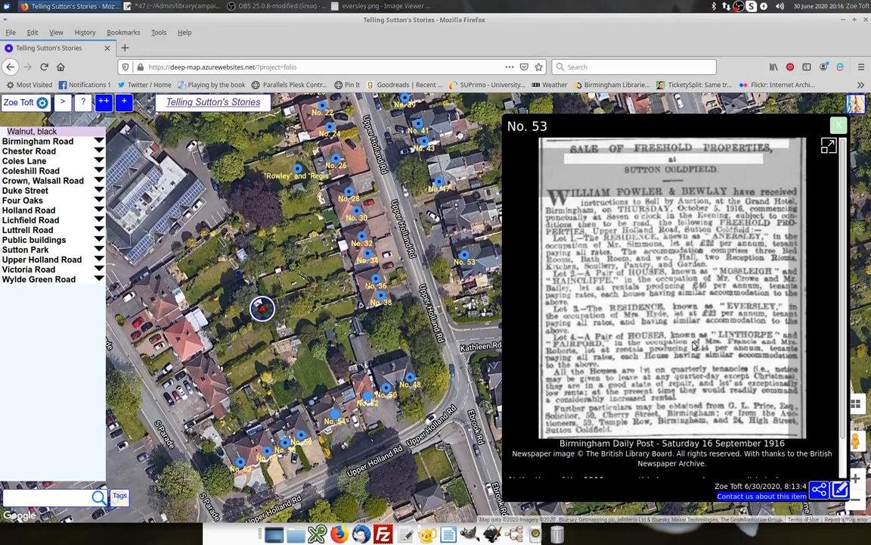
scroll(642, 333, down, 1)
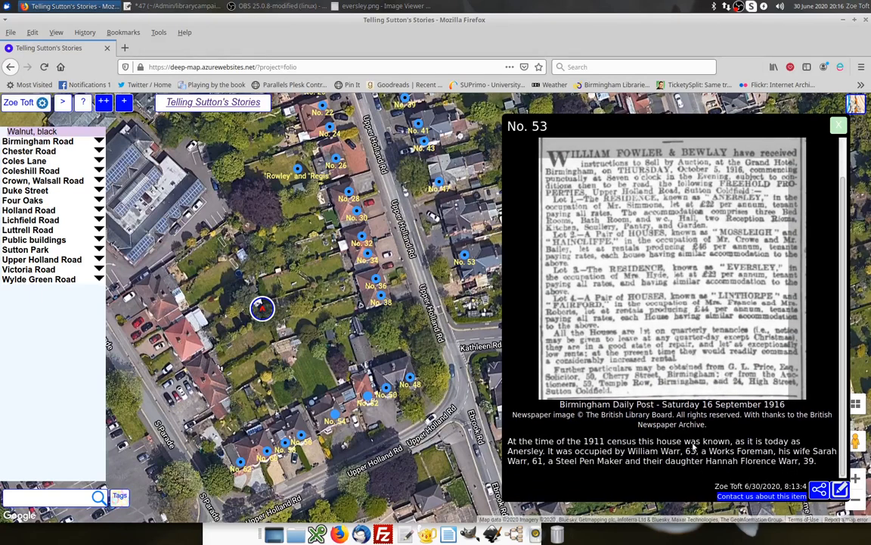
click(839, 125)
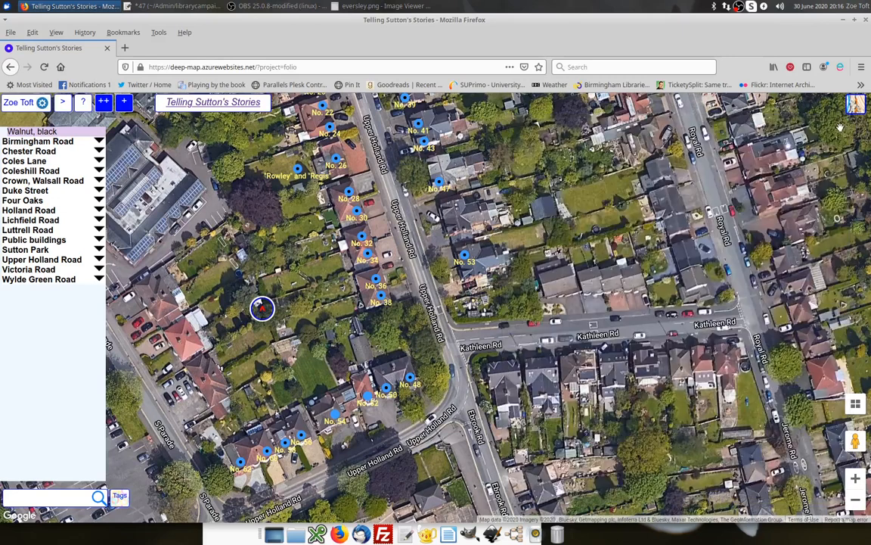